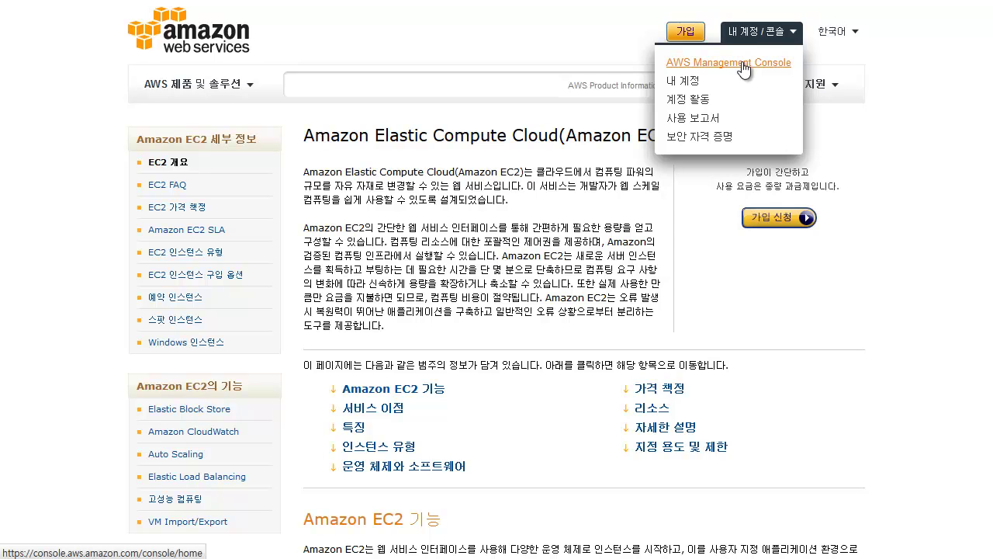
Open the AWS Management Console sign-in page and place the cursor in the e-mail address field.
left_click(743, 65)
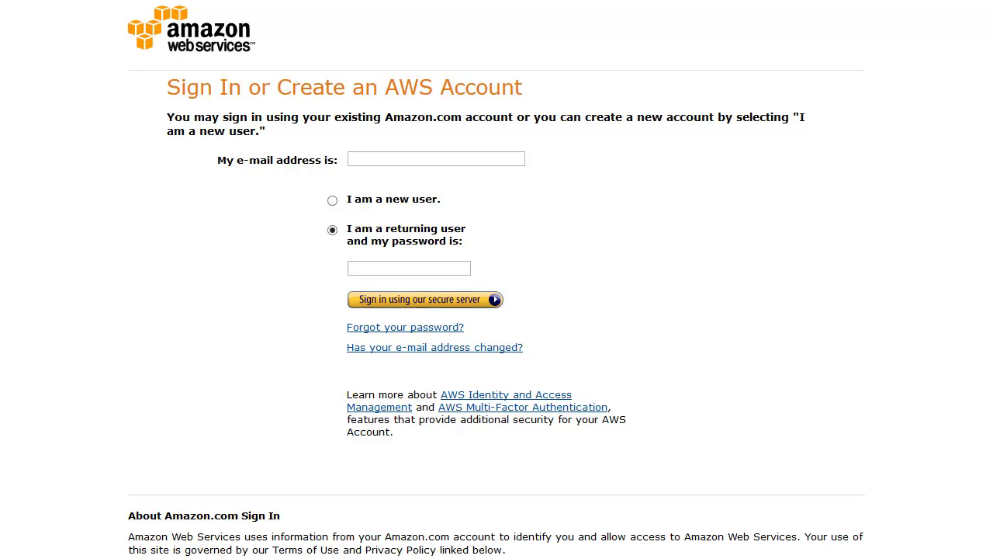
left_click(489, 154)
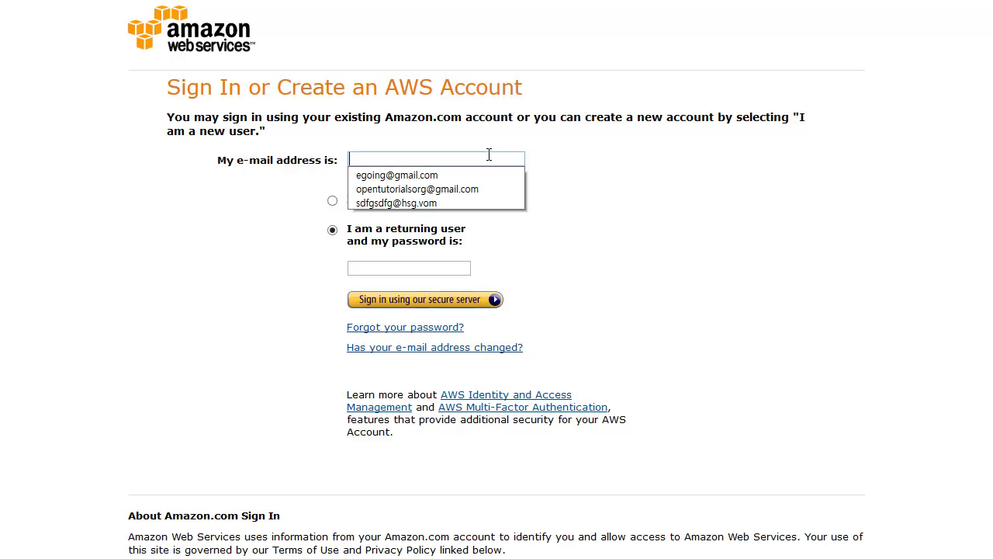
key("Escape")
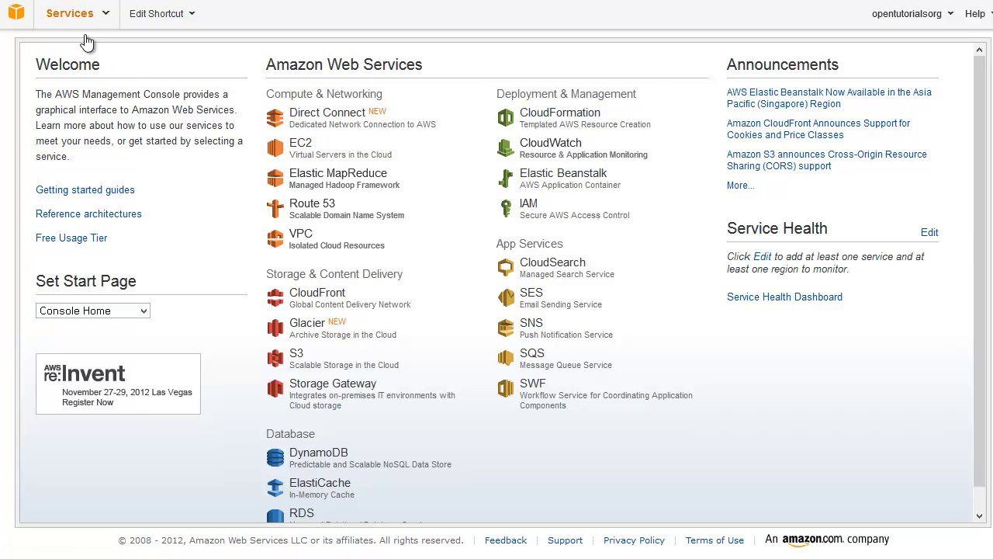
Open the EC2 dashboard and switch its region to Asia Pacific (Tokyo).
left_click(73, 13)
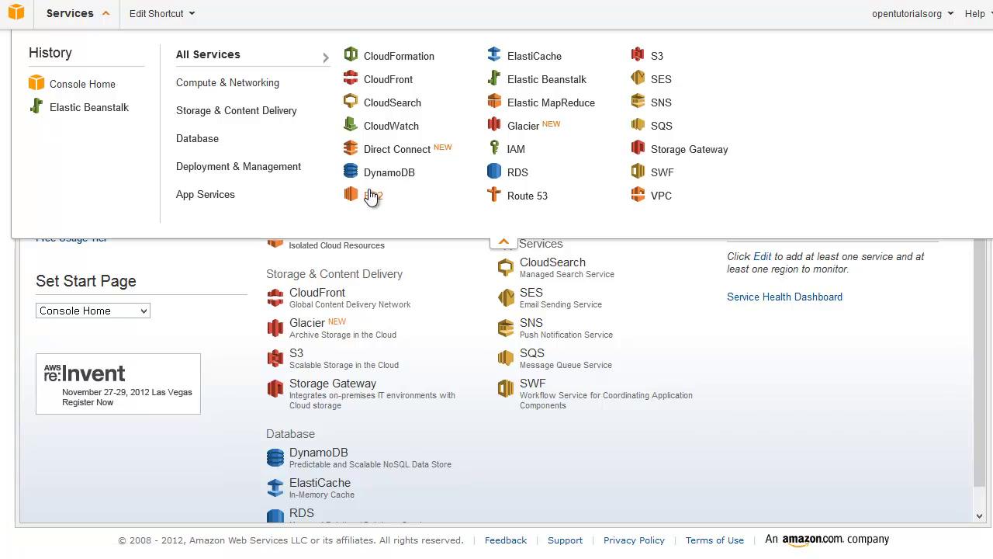
left_click(243, 251)
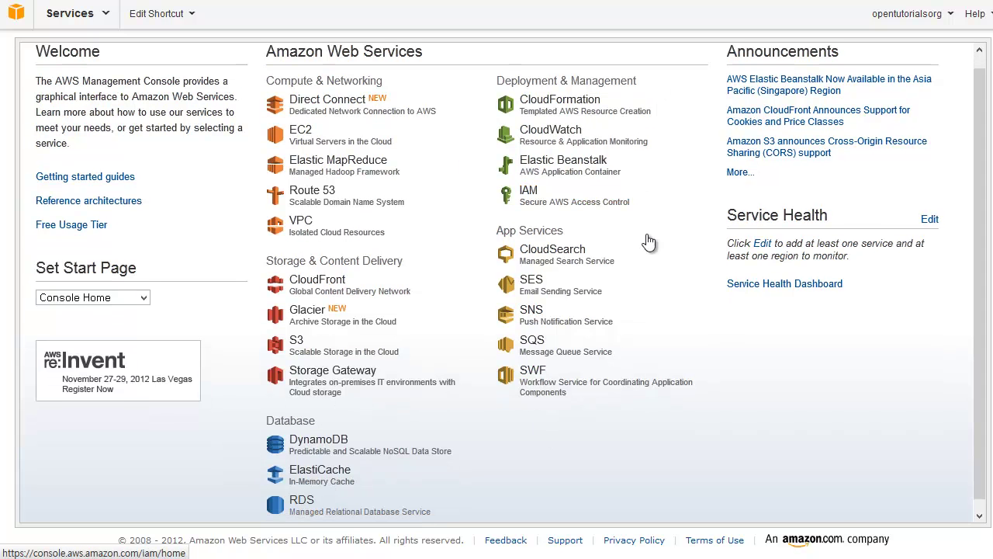
scroll(650, 240, "down", 1)
scroll(731, 129, "up", 1)
scroll(782, 171, "up", 1)
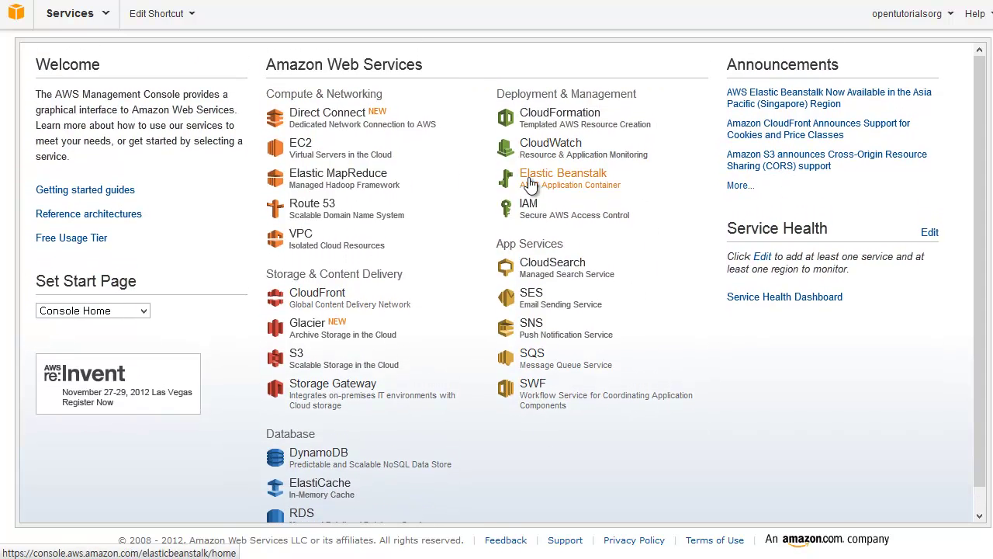
left_click(308, 143)
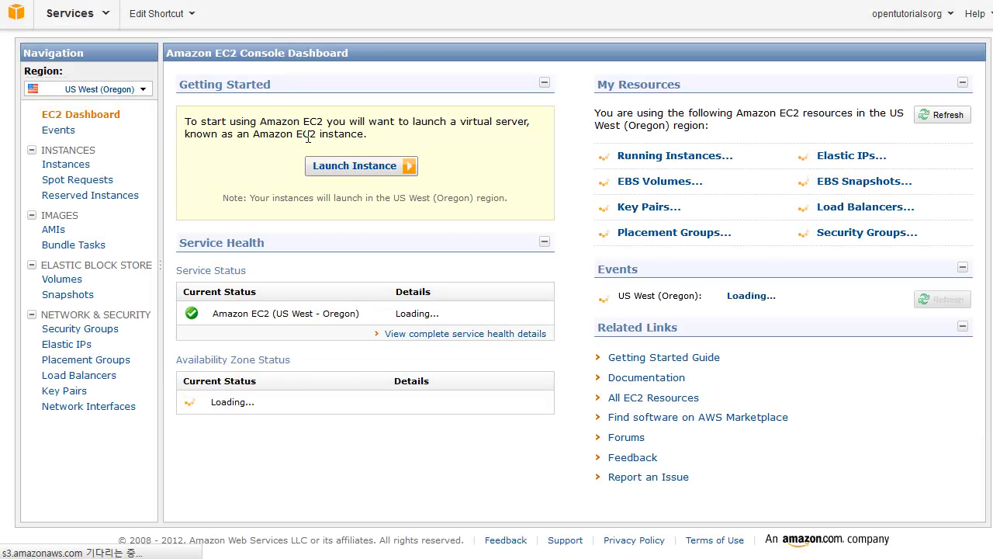
key("ctrl+plus")
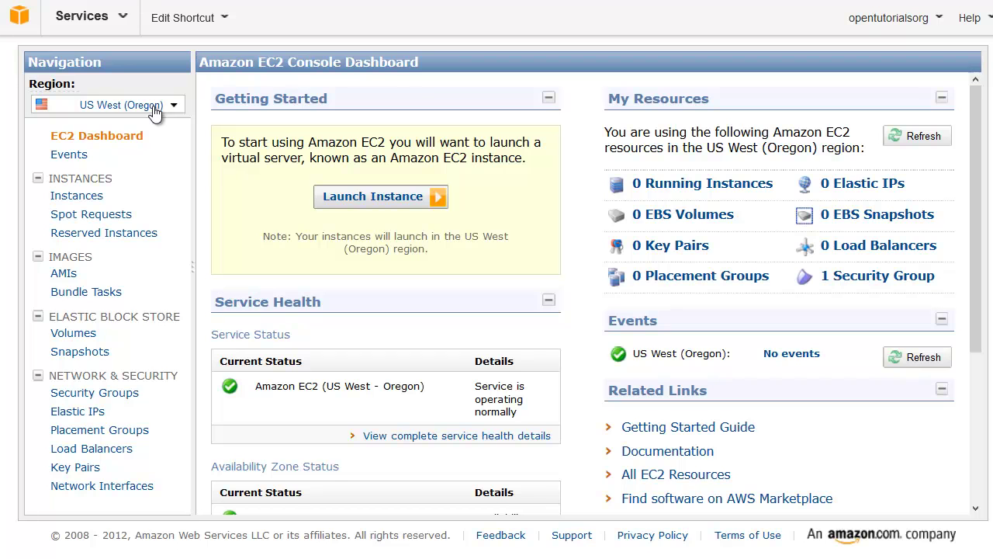
left_click(155, 108)
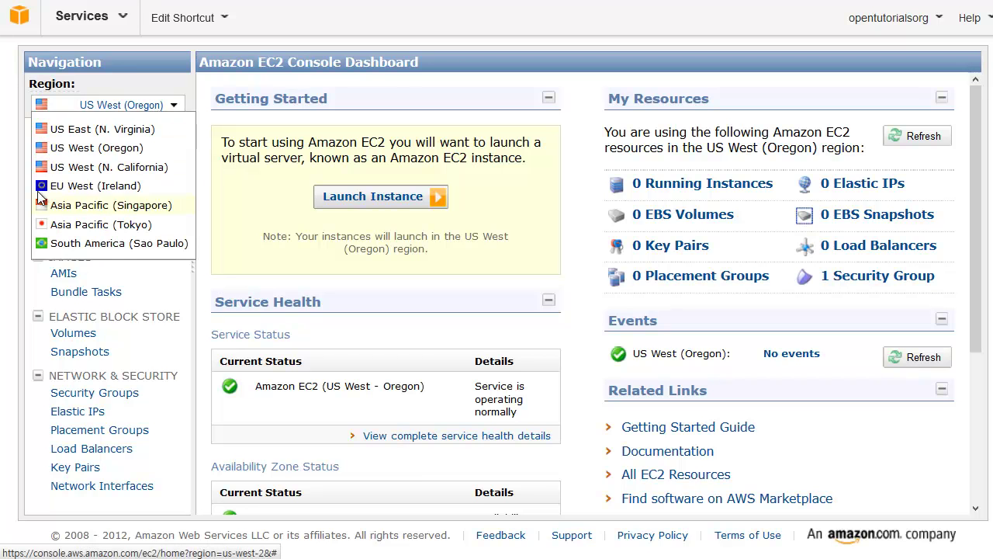
left_click(90, 227)
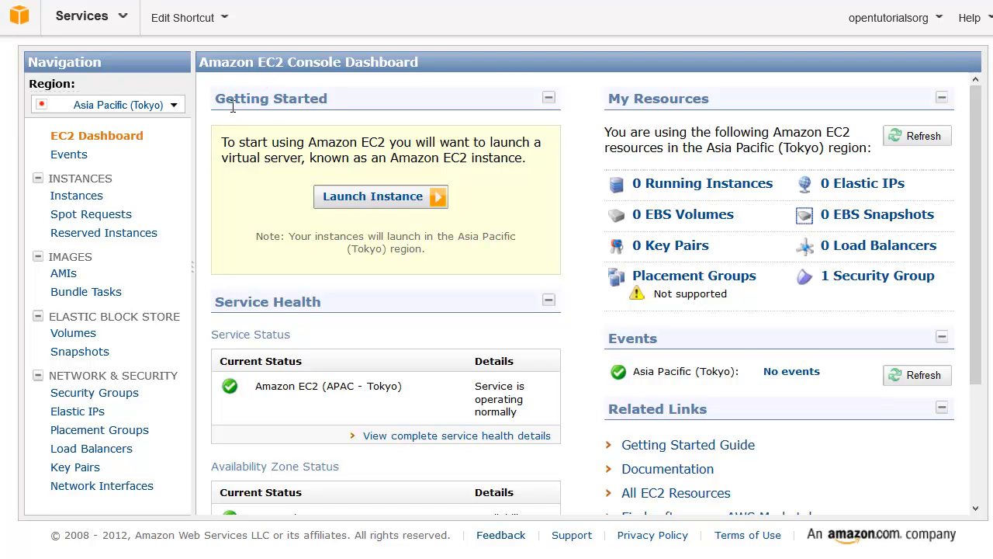
Begin a new instance with the Quick Launch Wizard, creating a key pair named opentutorials_key and saving its file.
left_click(375, 203)
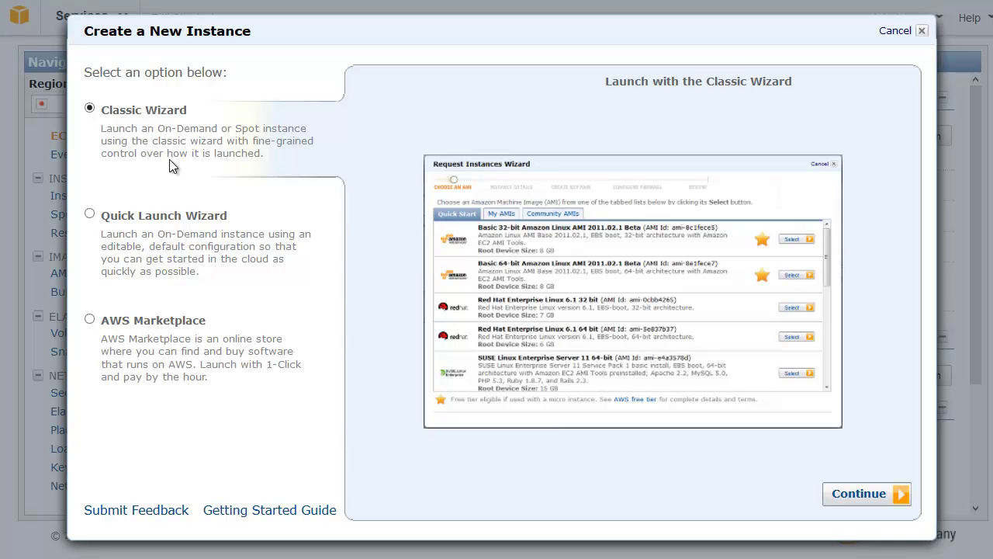
left_click(167, 219)
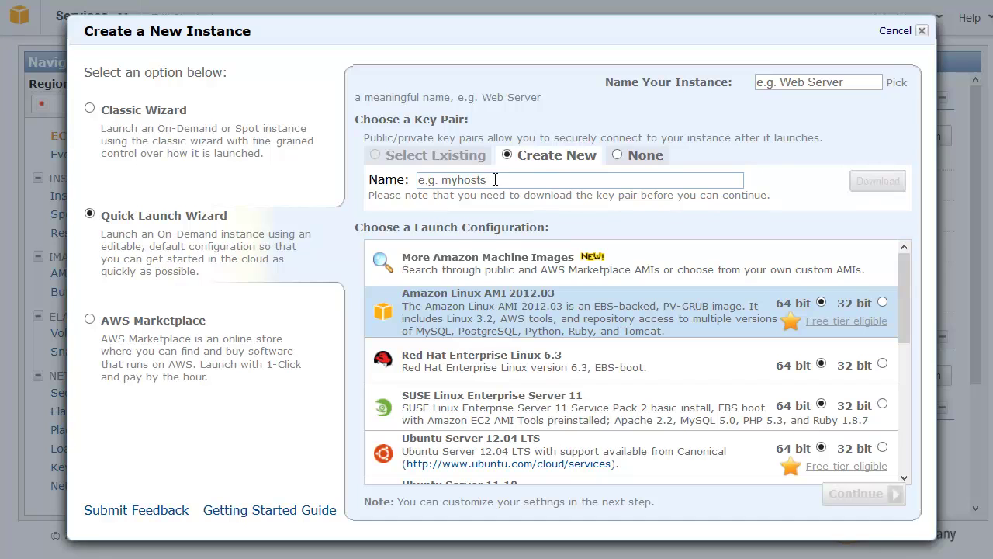
left_click(542, 176)
type("openttutorials_key")
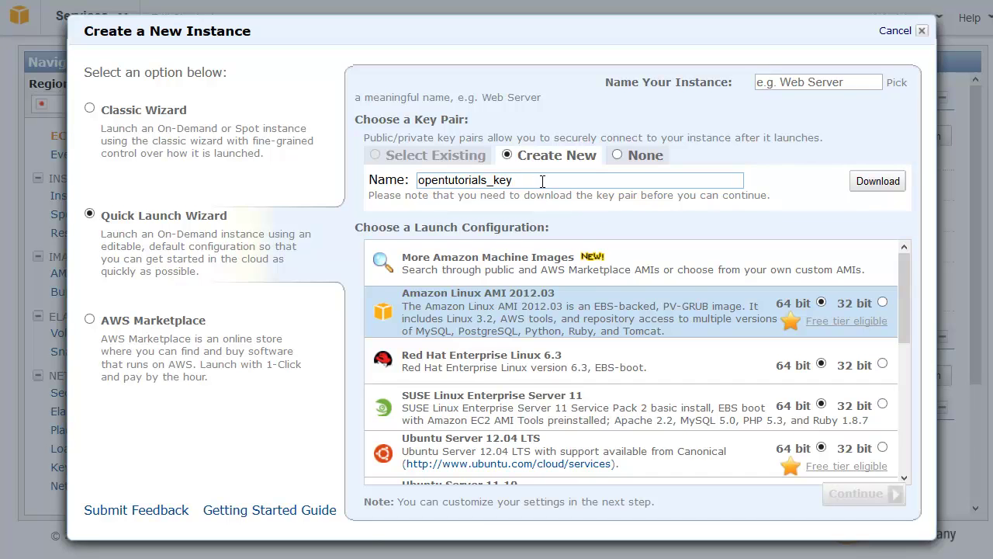
left_click(866, 185)
left_click(866, 185)
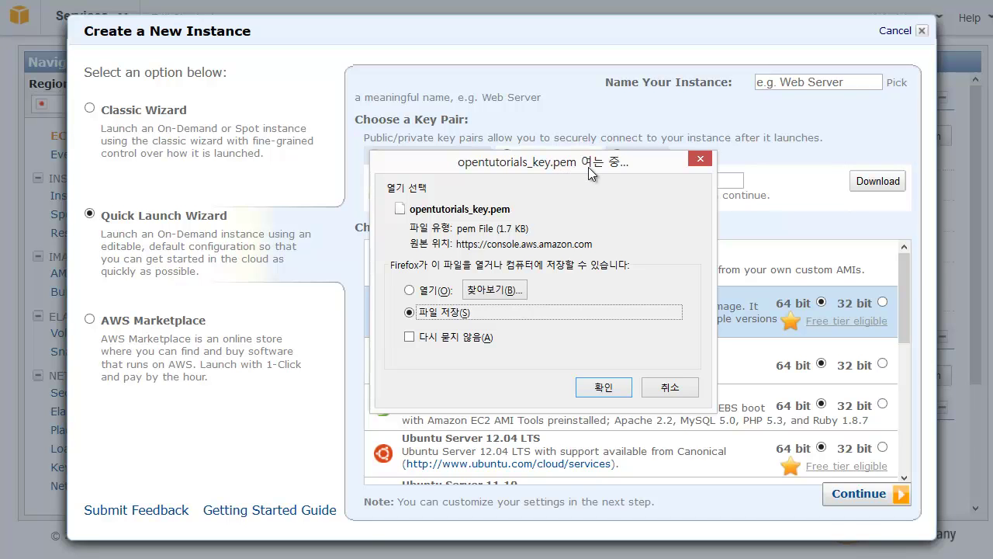
left_click(604, 393)
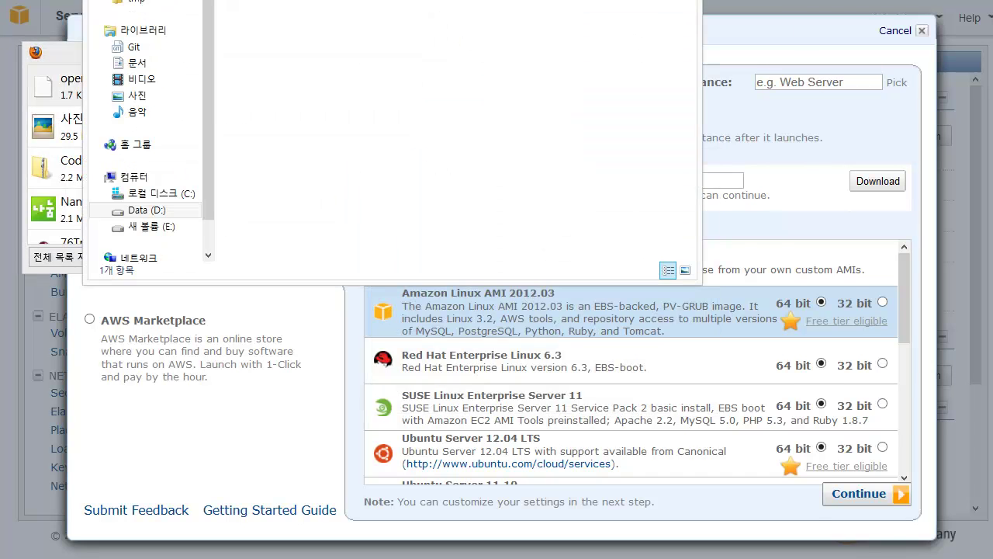
Select the downloaded opentutorials_key.pem for transfer, and create and open a folder named key inside C:\dev.
left_click(399, 167)
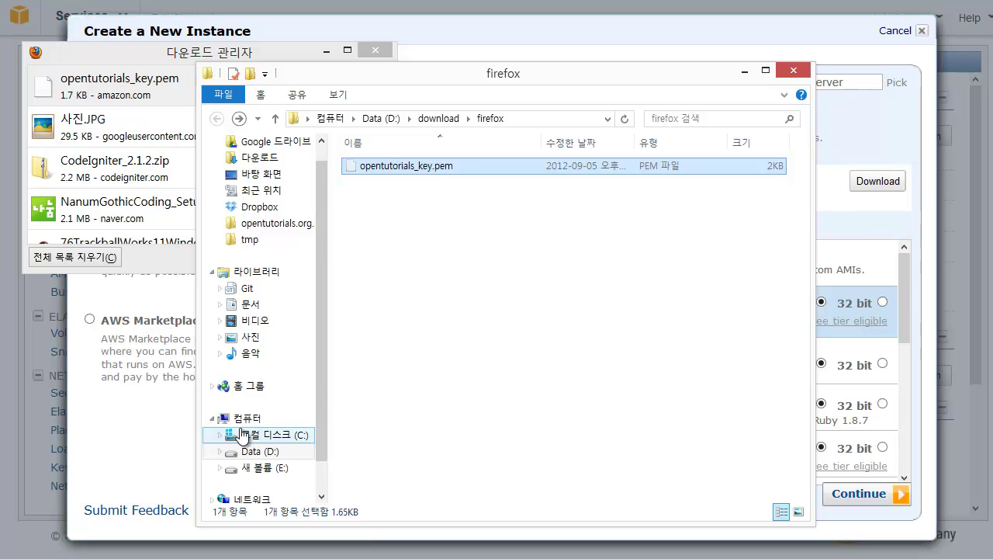
left_click(220, 437)
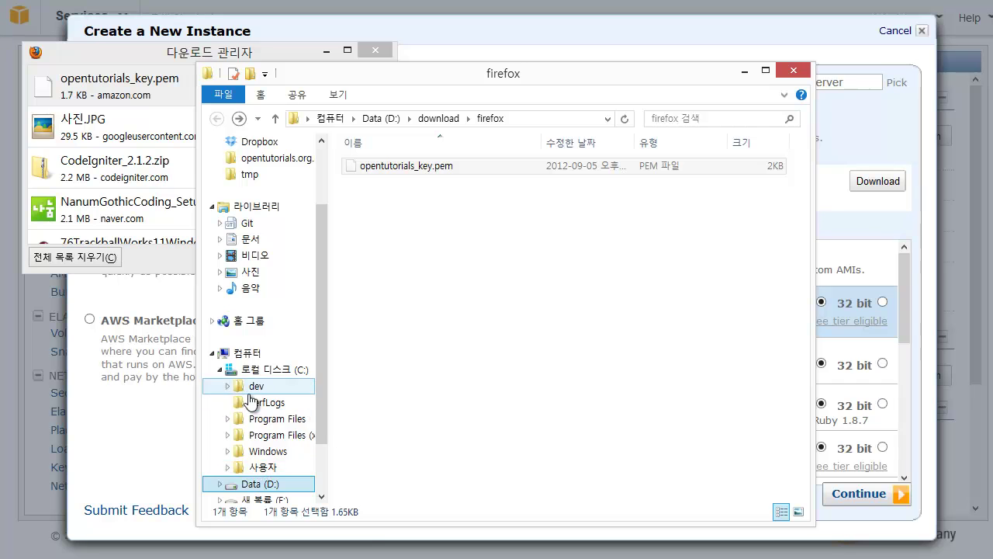
left_click(228, 385)
left_click(255, 390)
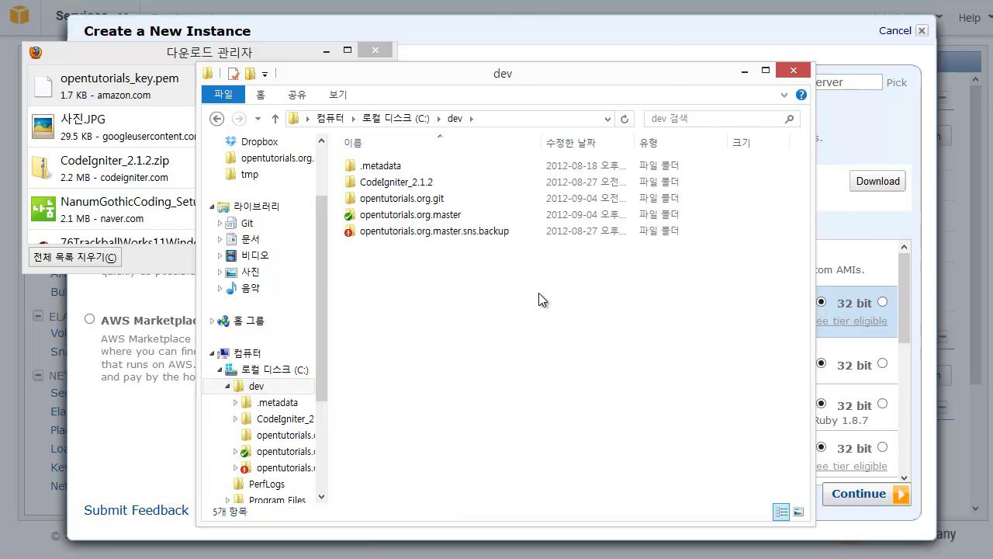
right_click(457, 314)
mouse_move(538, 279)
left_click(731, 278)
type("key")
key("Return")
key("Return")
Paste opentutorials_key.pem into the new key folder and return to the browser.
key("ctrl+v")
left_click(648, 325)
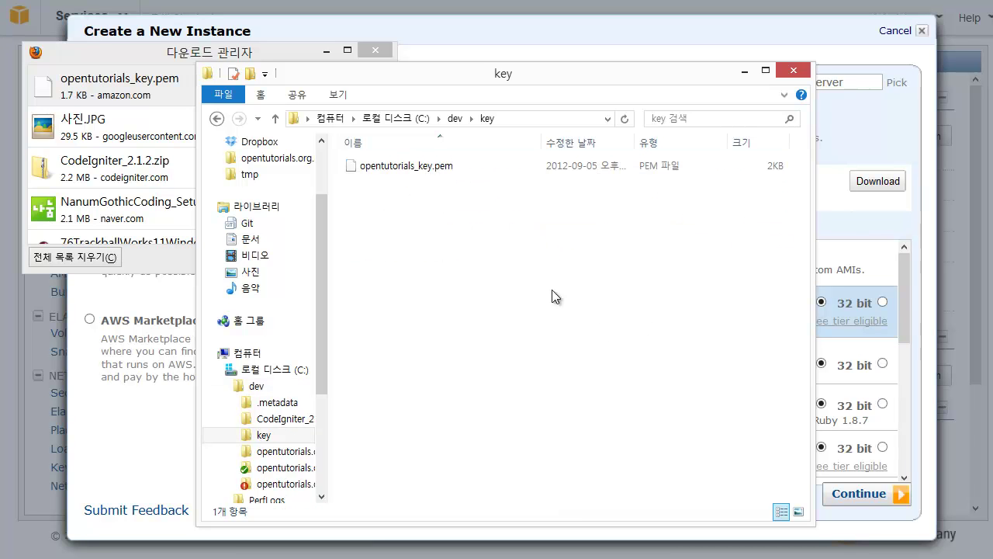
left_click(450, 165)
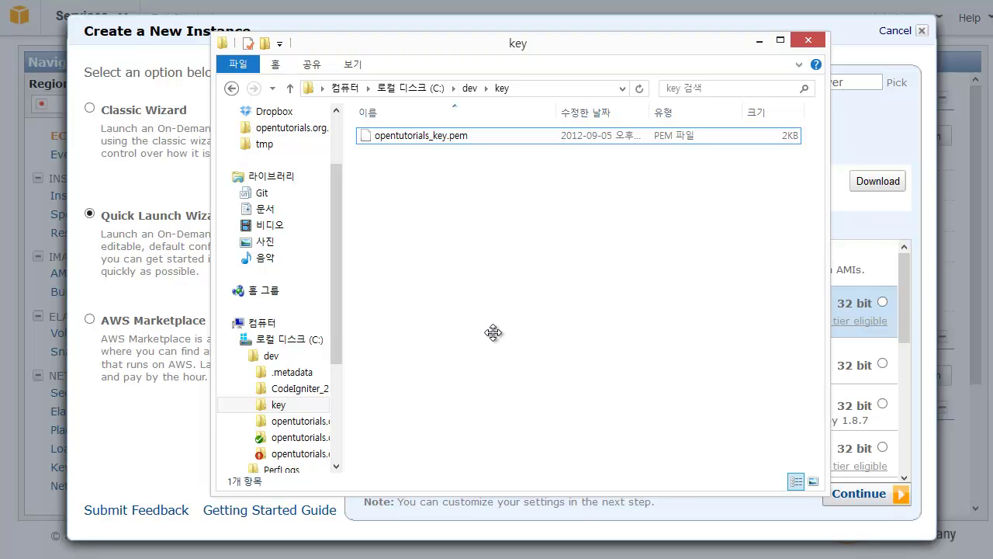
key("alt+Tab")
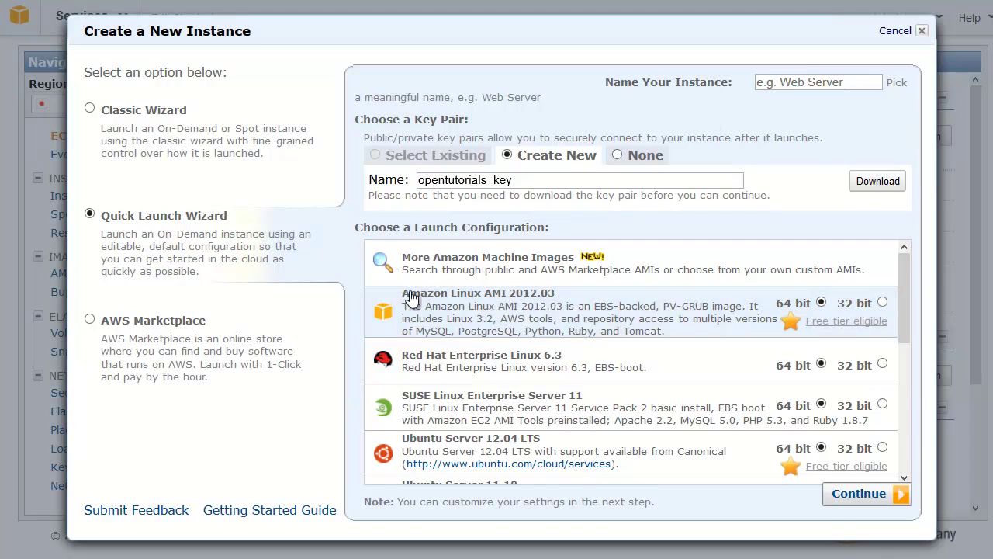
Choose the 64-bit Ubuntu Server 12.04 LTS launch configuration for the new instance.
left_click(621, 326)
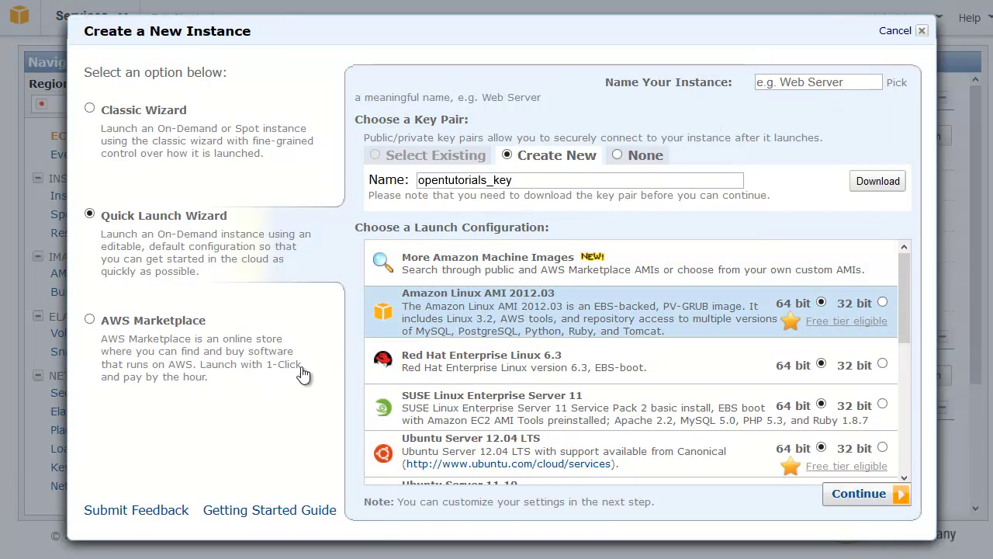
scroll(406, 344, "down", 5)
scroll(484, 381, "up", 2)
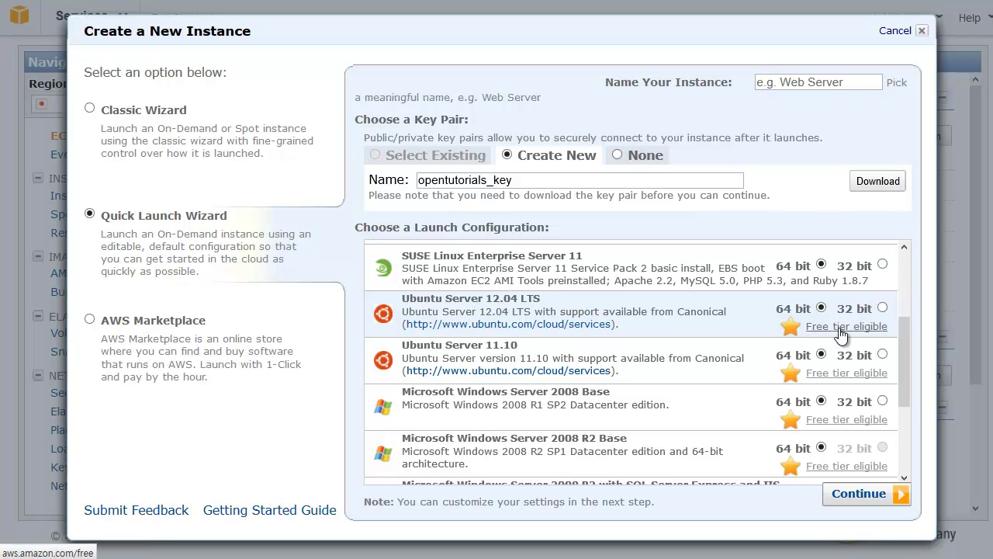
scroll(846, 334, "up", 3)
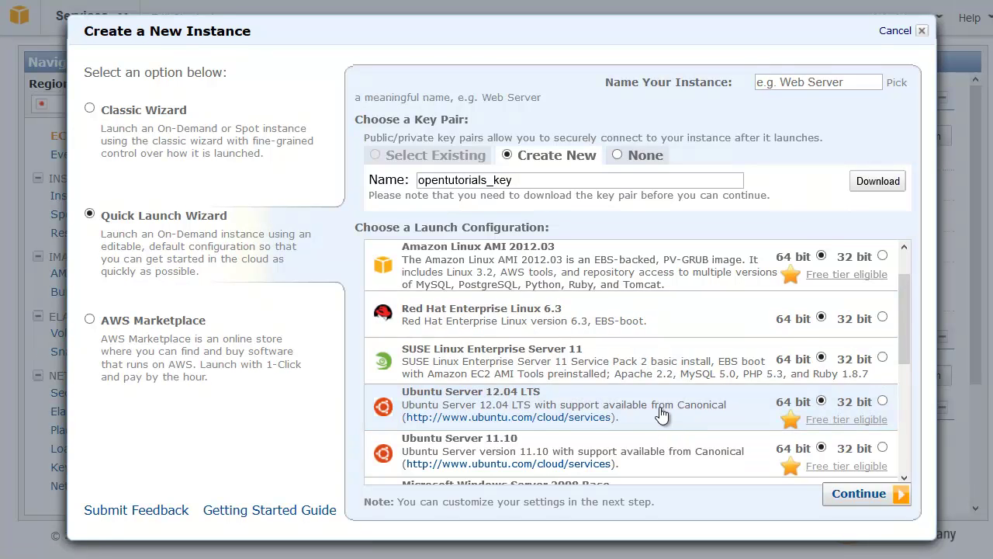
left_click(722, 388)
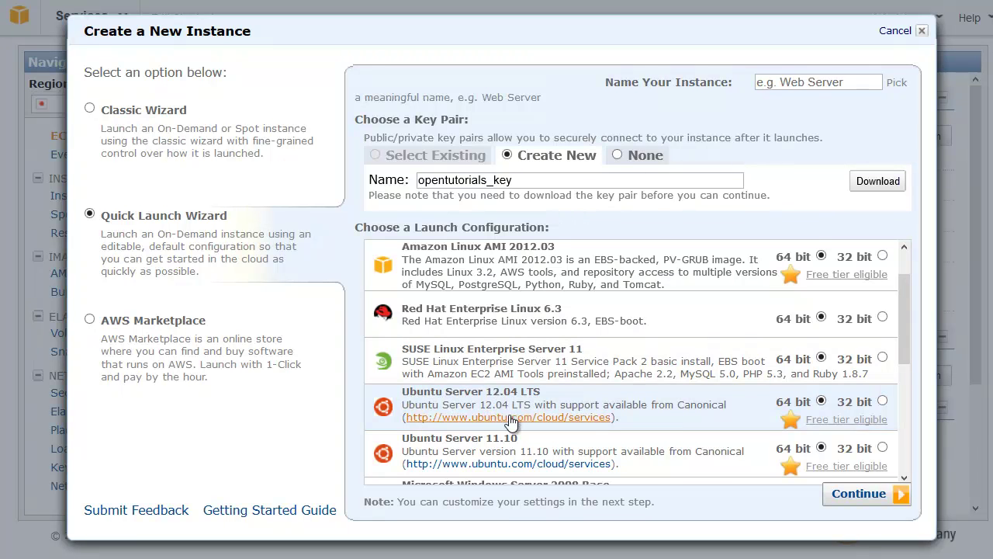
left_click(539, 398)
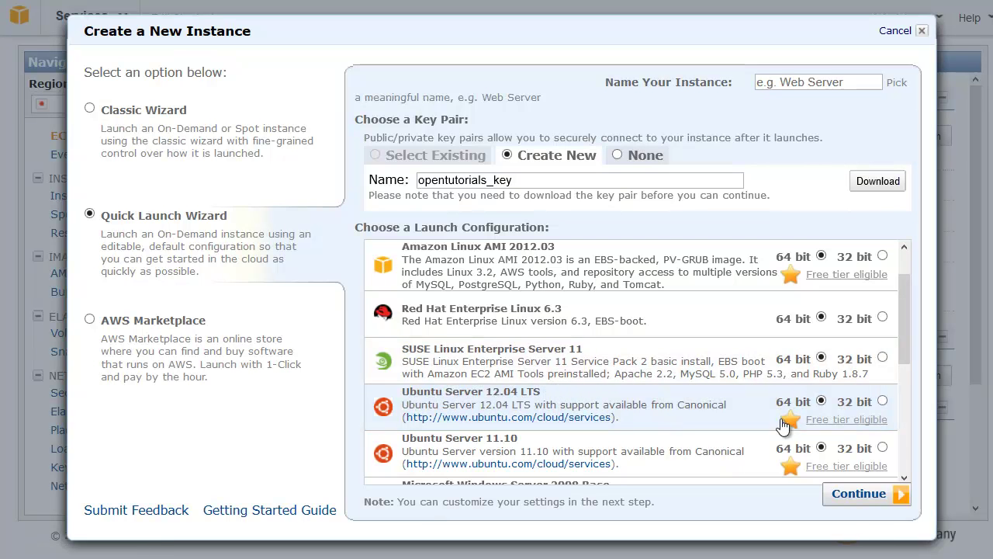
Continue to the settings review, launch the Ubuntu instance and close the wizard.
left_click(857, 497)
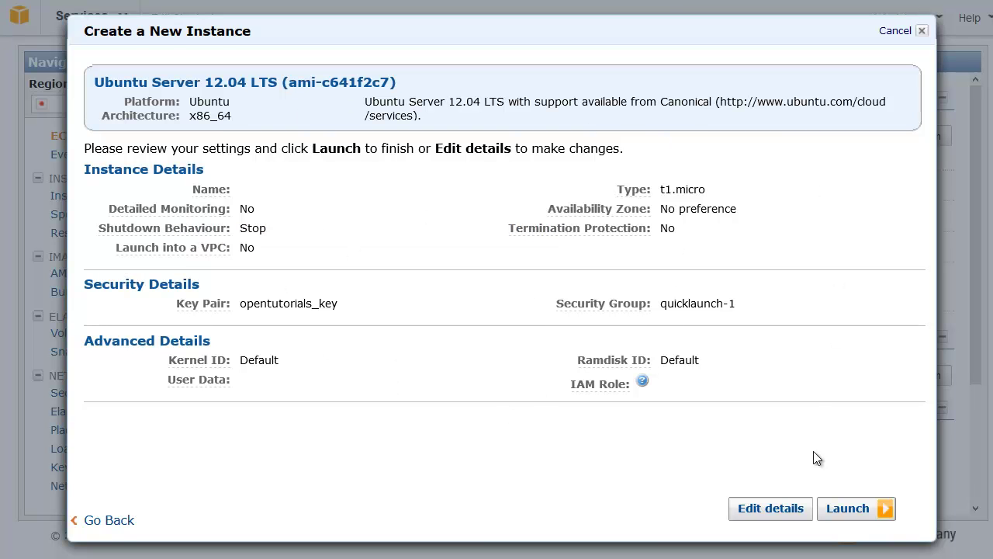
left_click(847, 508)
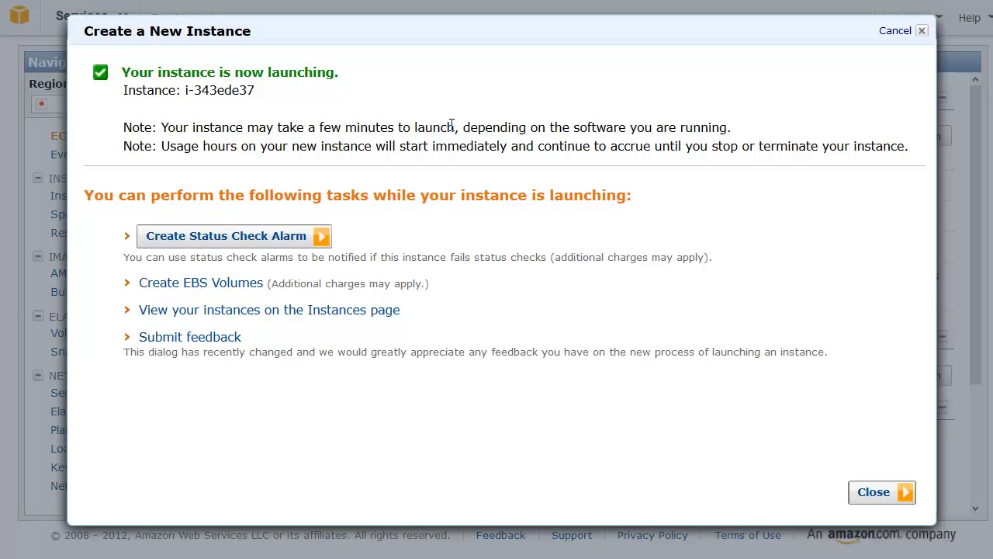
left_click(874, 492)
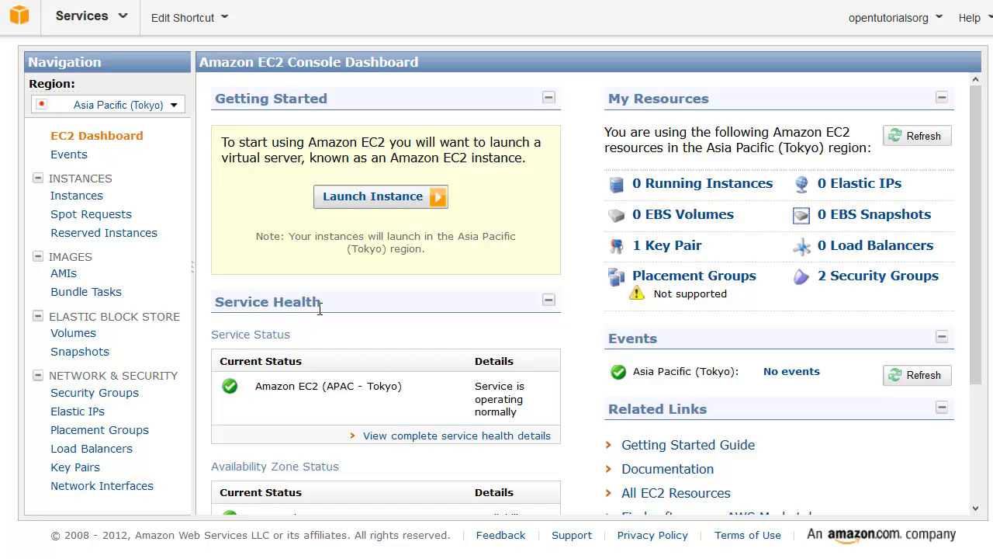
Open the EC2 instances list and refresh it to check the new instance's state and status checks.
left_click(79, 200)
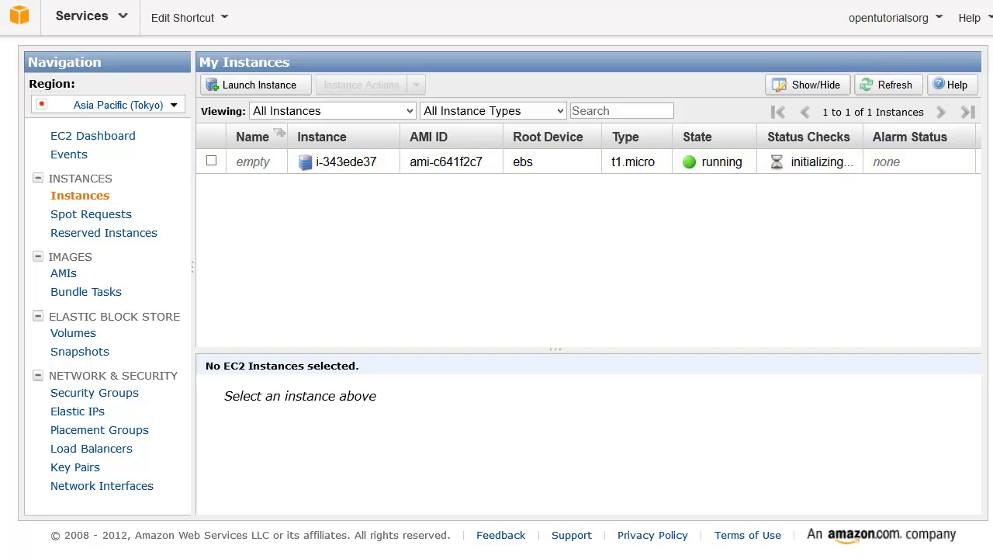
left_click(900, 89)
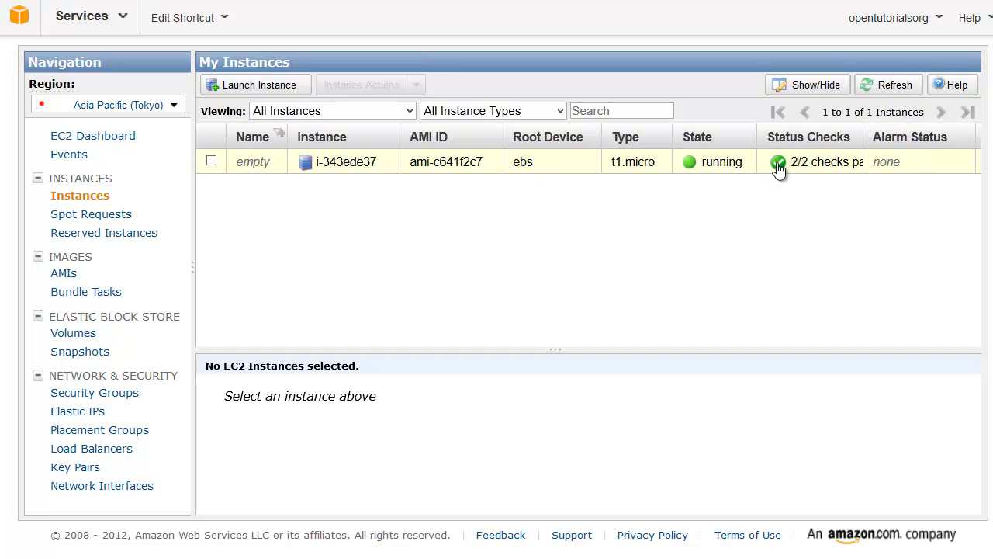
mouse_move(778, 170)
Select the new instance, enlarge its details area and review the management and lifecycle actions available for it.
left_click(558, 163)
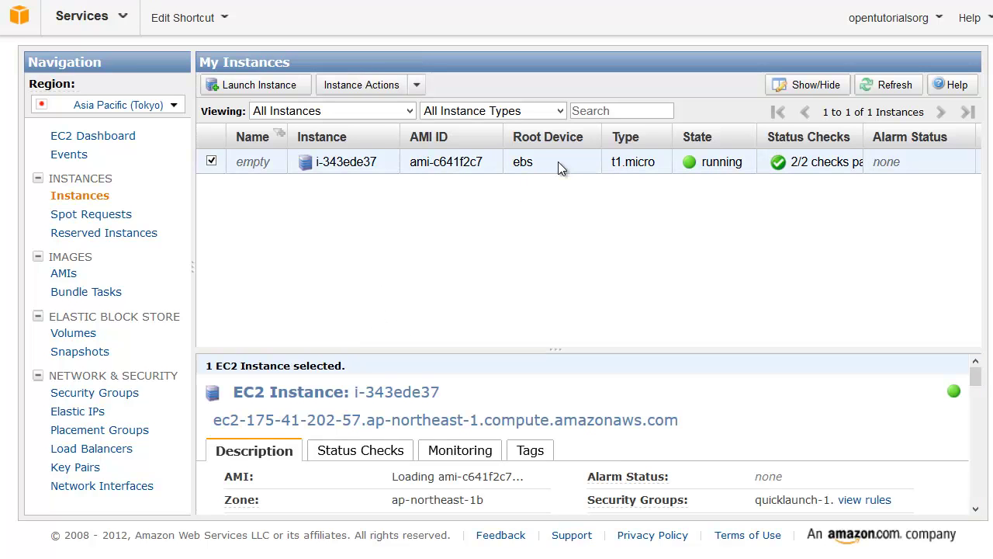
left_click_drag(468, 350, 465, 259)
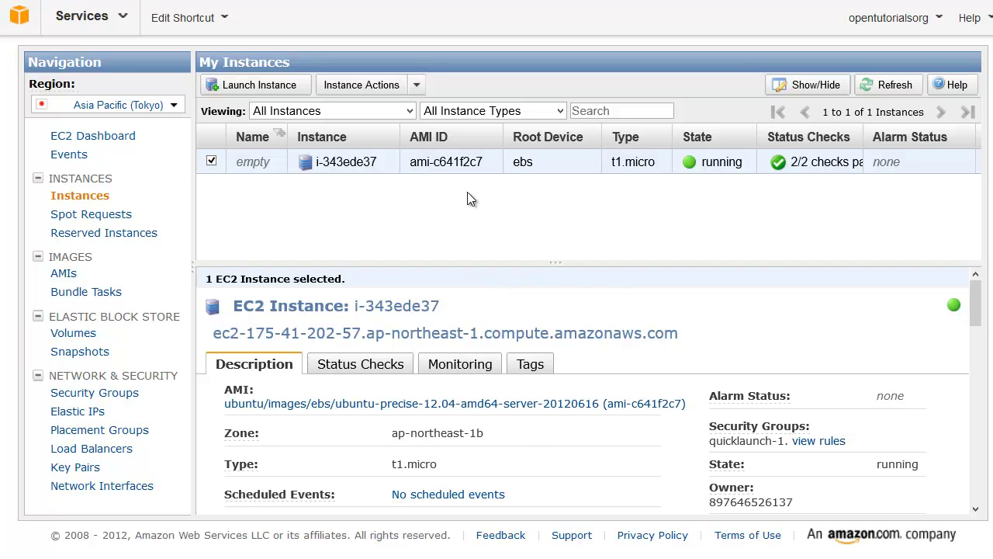
right_click(468, 164)
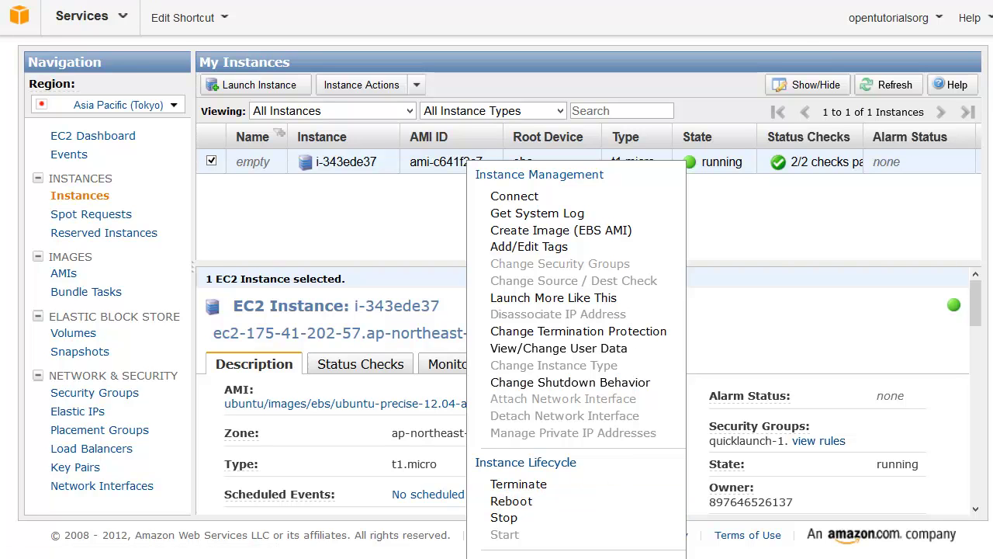
key("Escape")
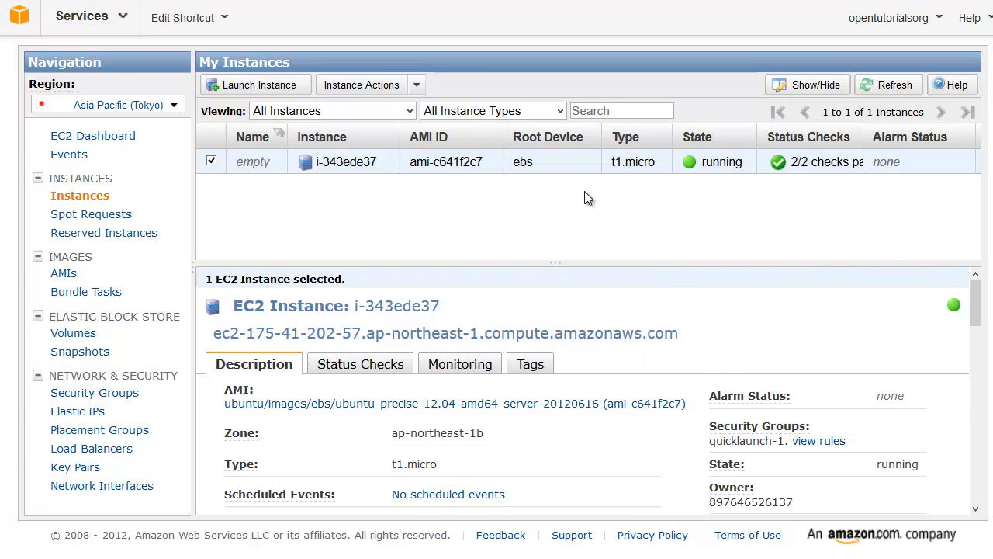